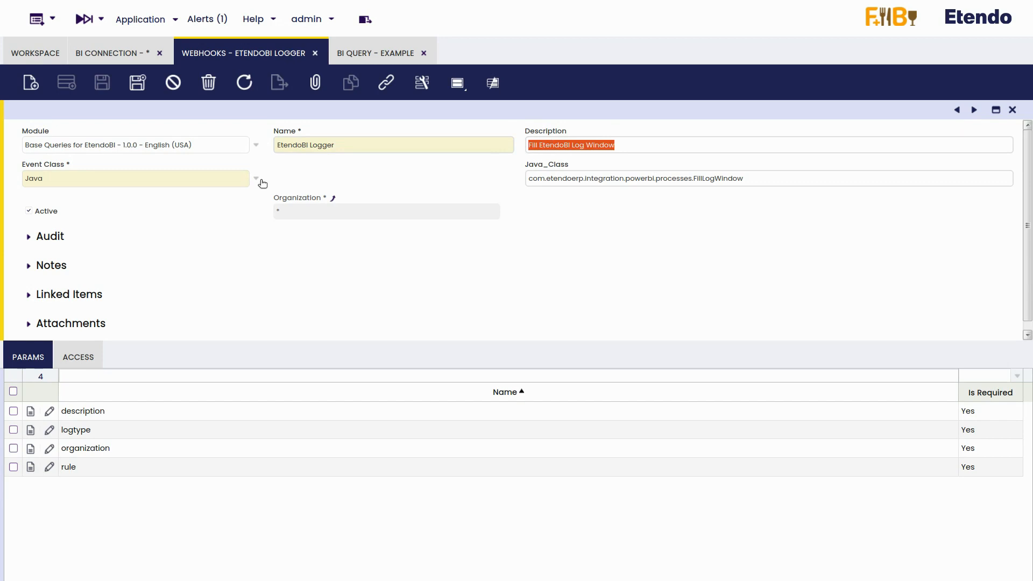
Review the EtendoBI Logger webhook's event class, Java class and parameters
left_click(260, 182)
left_click(257, 183)
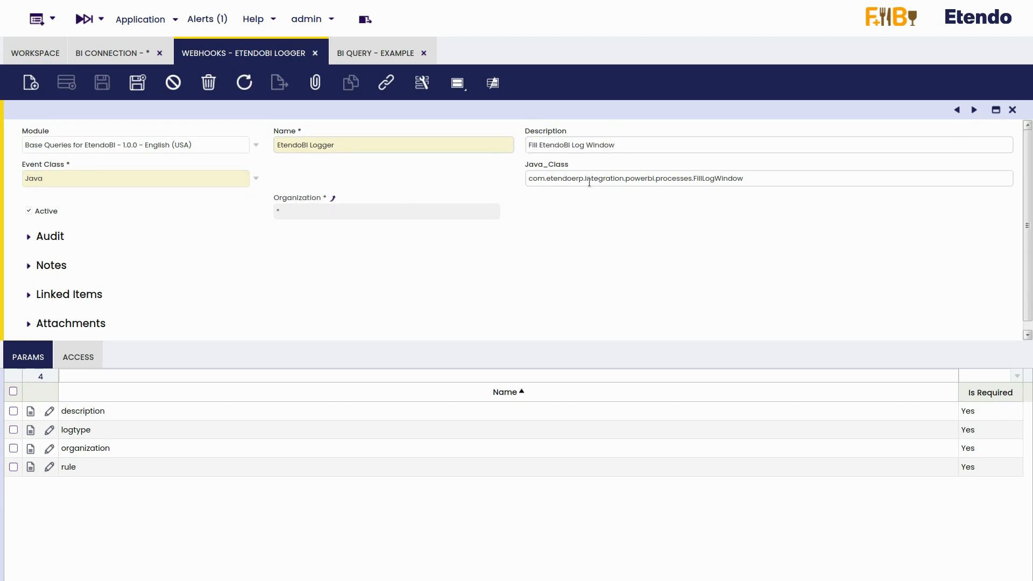
left_click_drag(770, 177, 523, 178)
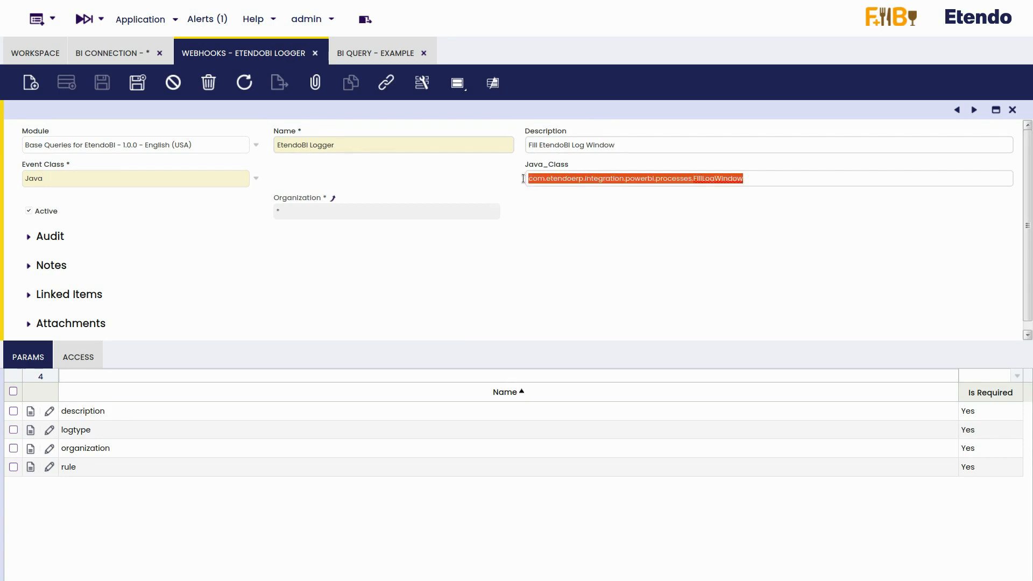
left_click(473, 182)
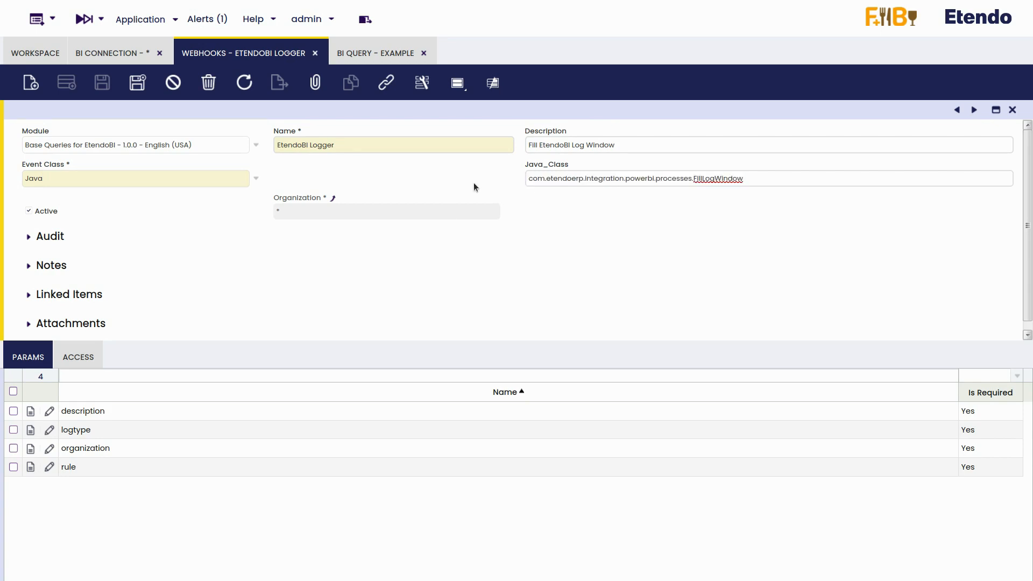
left_click(34, 358)
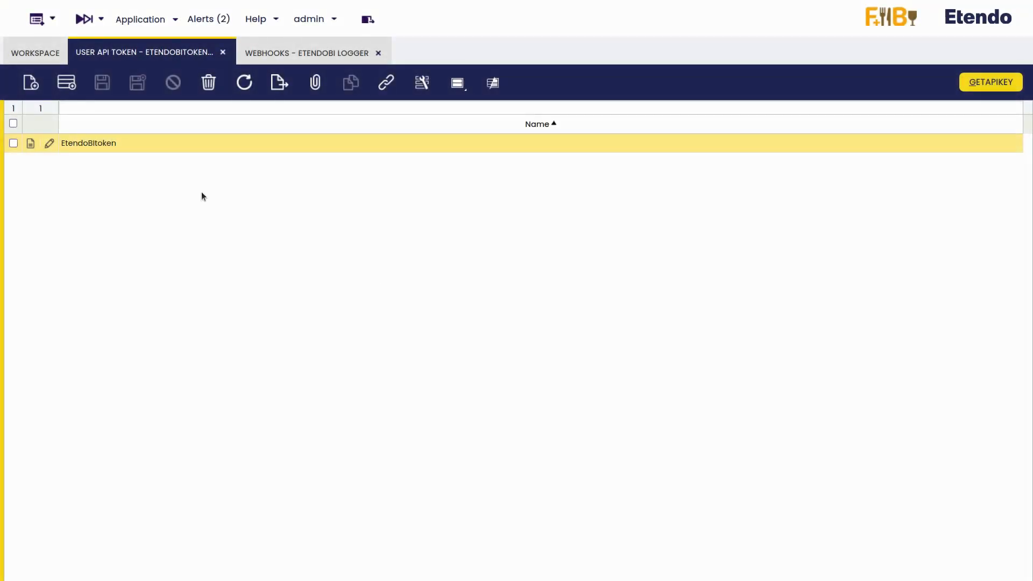
Examine the EtendoBItoken user API token record and the token granted access to the EtendoBI Logger webhook
double_click(222, 144)
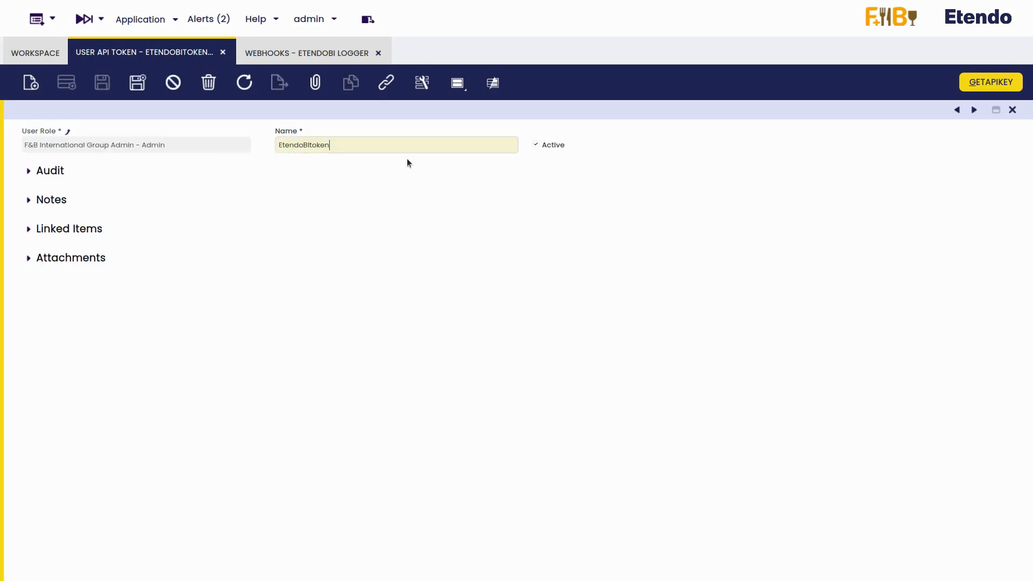
left_click_drag(331, 146, 267, 145)
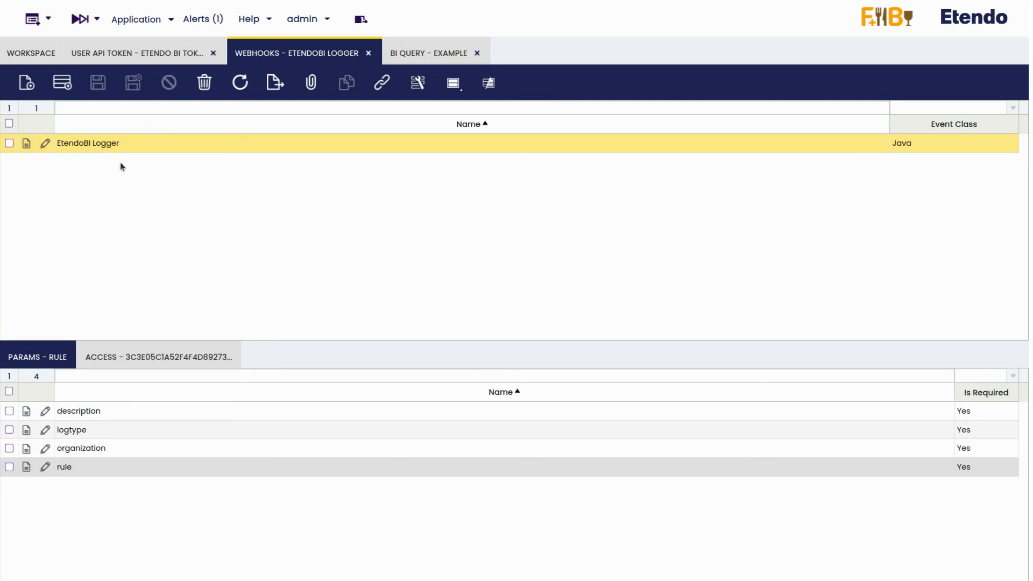
left_click(141, 357)
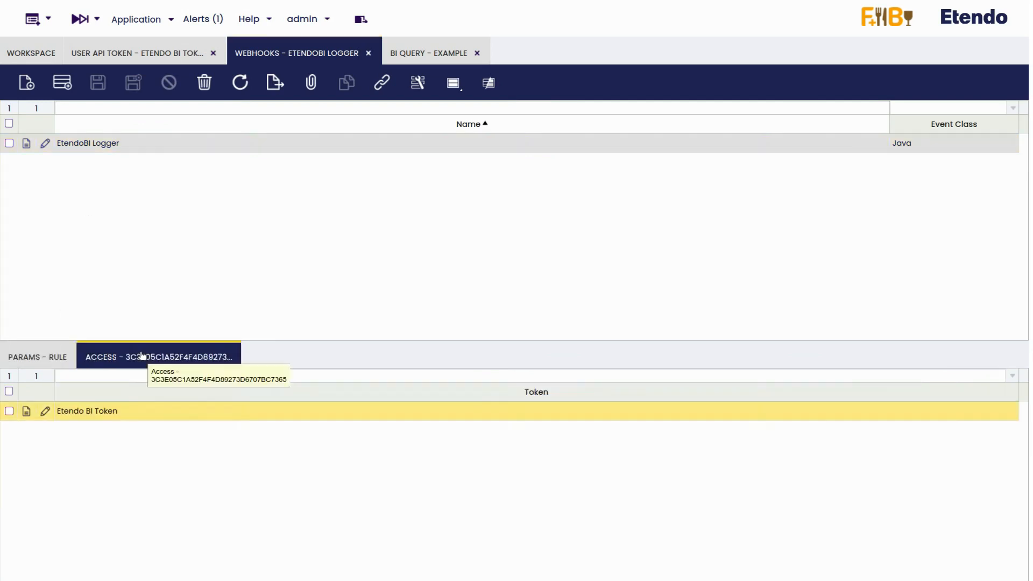
double_click(143, 412)
left_click_drag(580, 413, 500, 410)
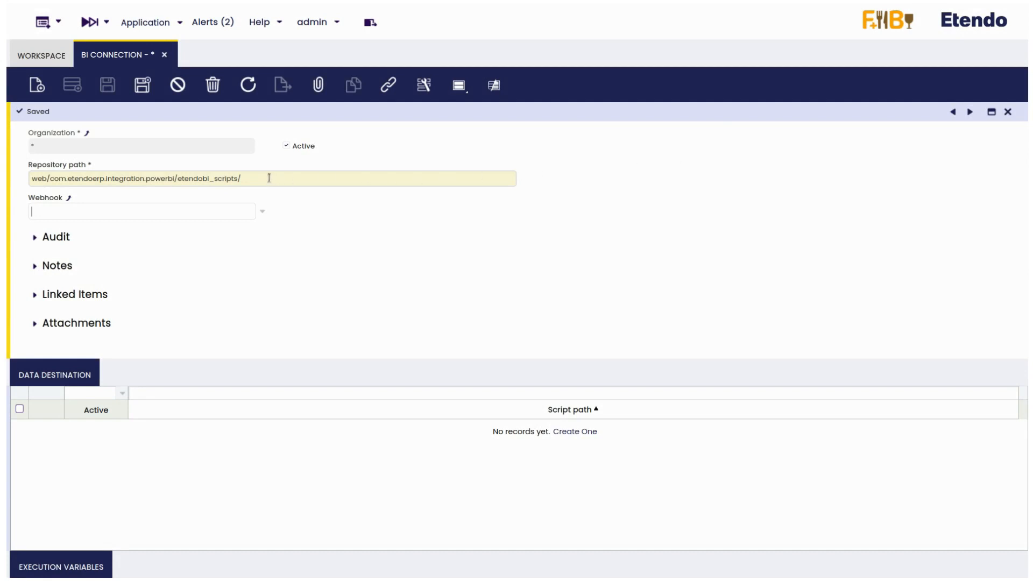
Set the BI connection's webhook to EtendoBI Logger and save the record
left_click_drag(242, 178, 31, 175)
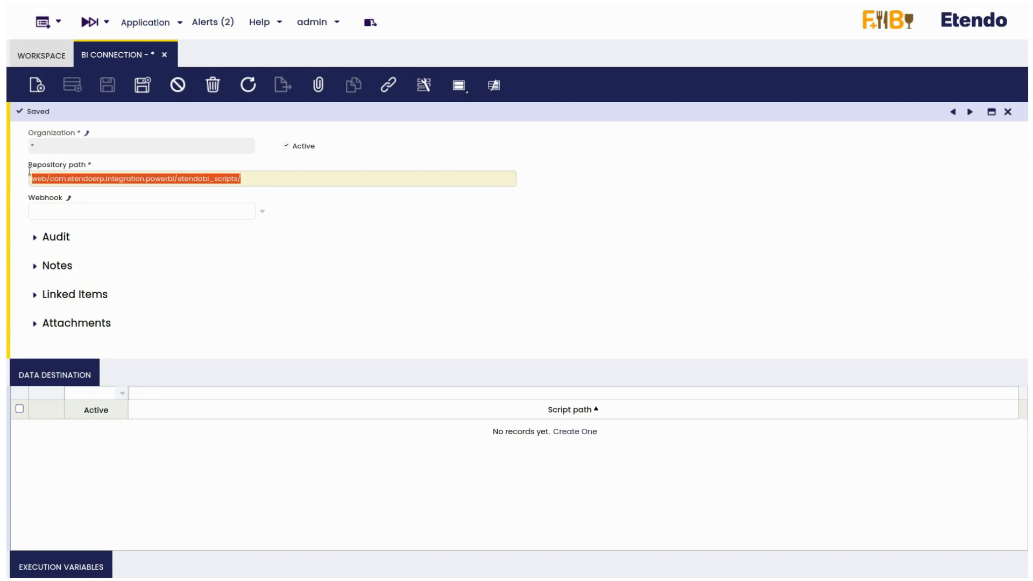
left_click(262, 212)
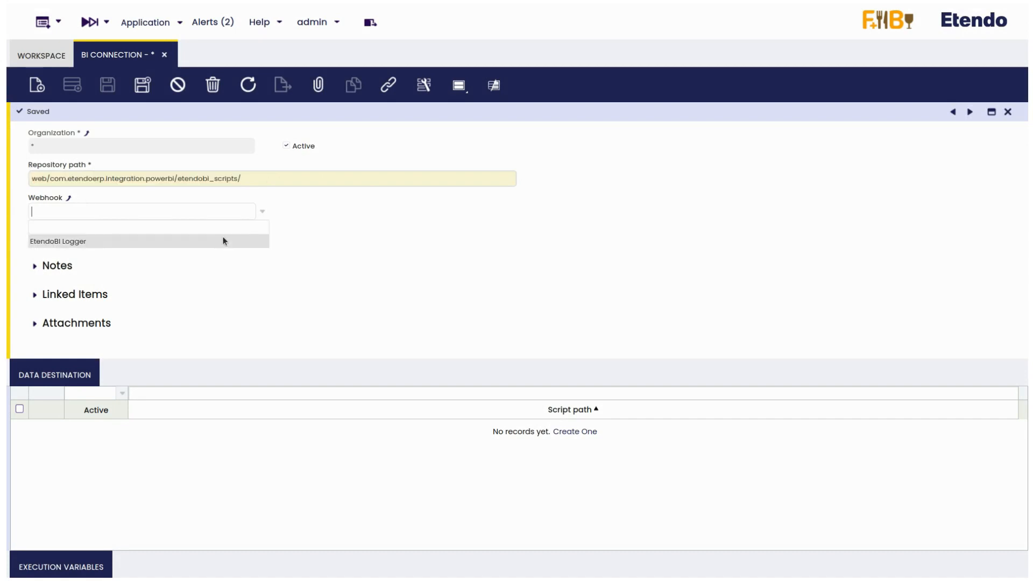
left_click(223, 237)
key("ctrl+s")
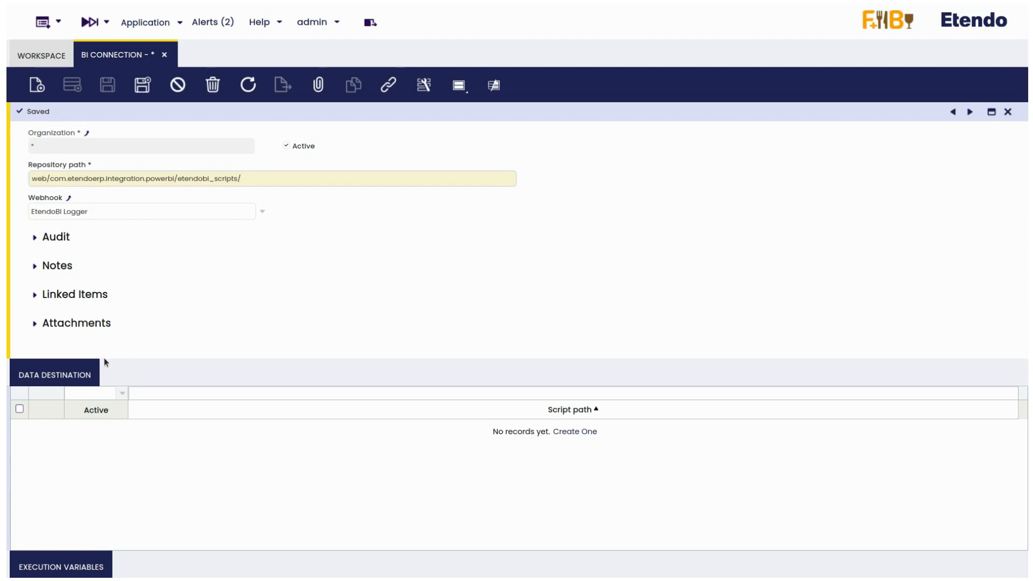
Add an active data destination to the BI connection with script path ETPBIC_SyncScript.py and save it
left_click(95, 372)
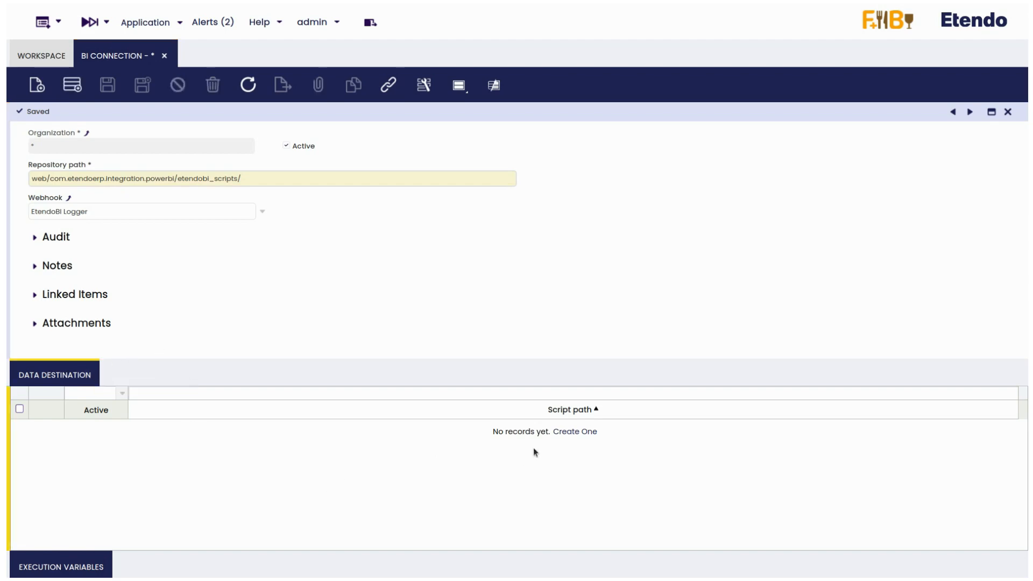
left_click(556, 431)
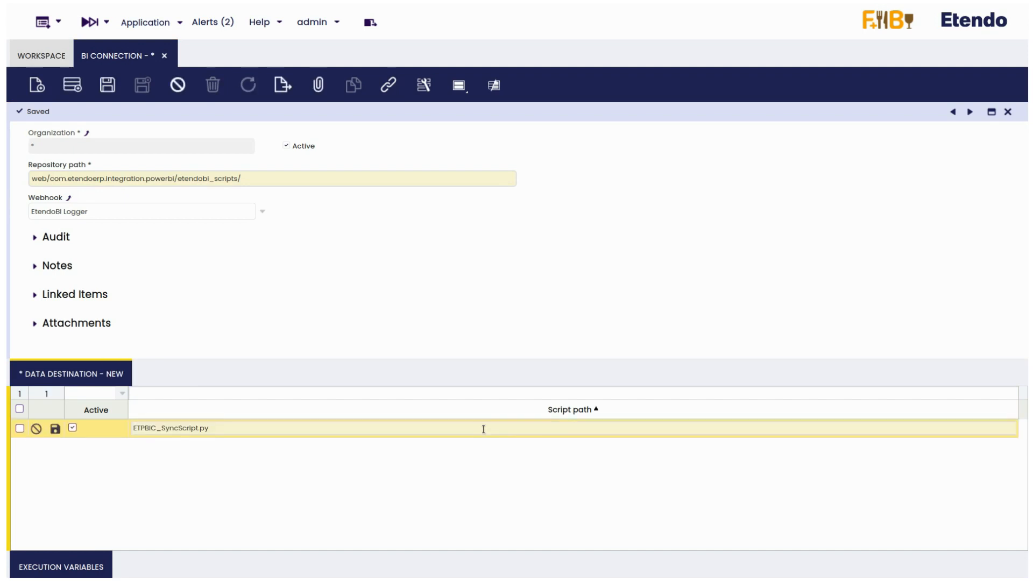
double_click(183, 429)
left_click(119, 542)
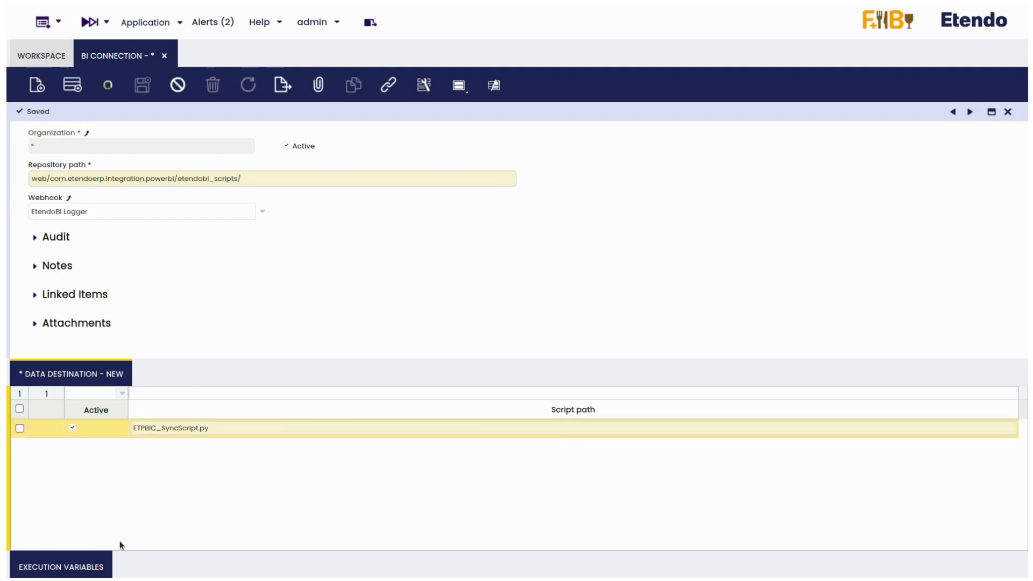
Add an execution variable named ip with the value filews.futit.cloud to the ETPBIC_SyncScript.py data destination
left_click(81, 569)
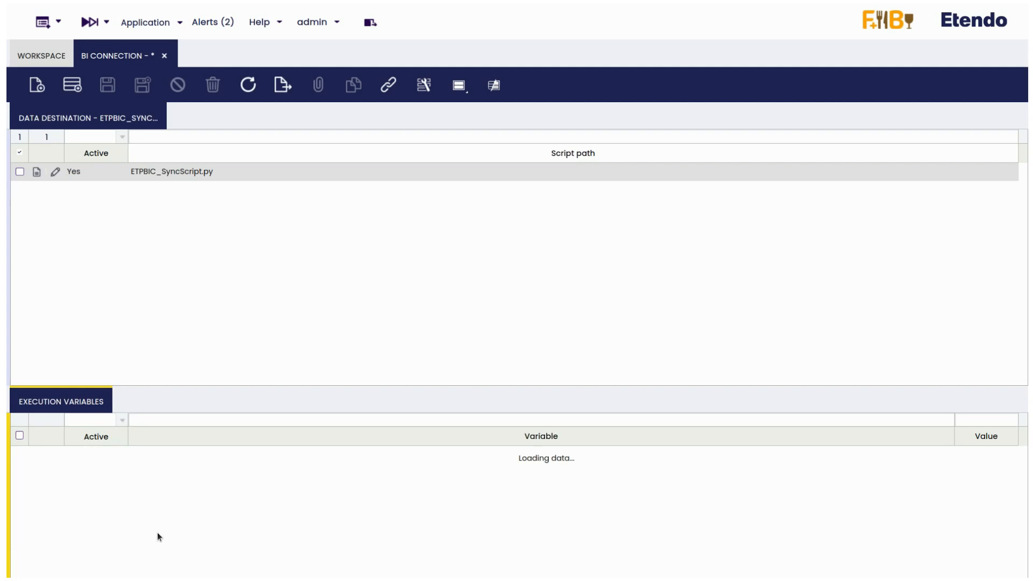
right_click(322, 484)
left_click(352, 487)
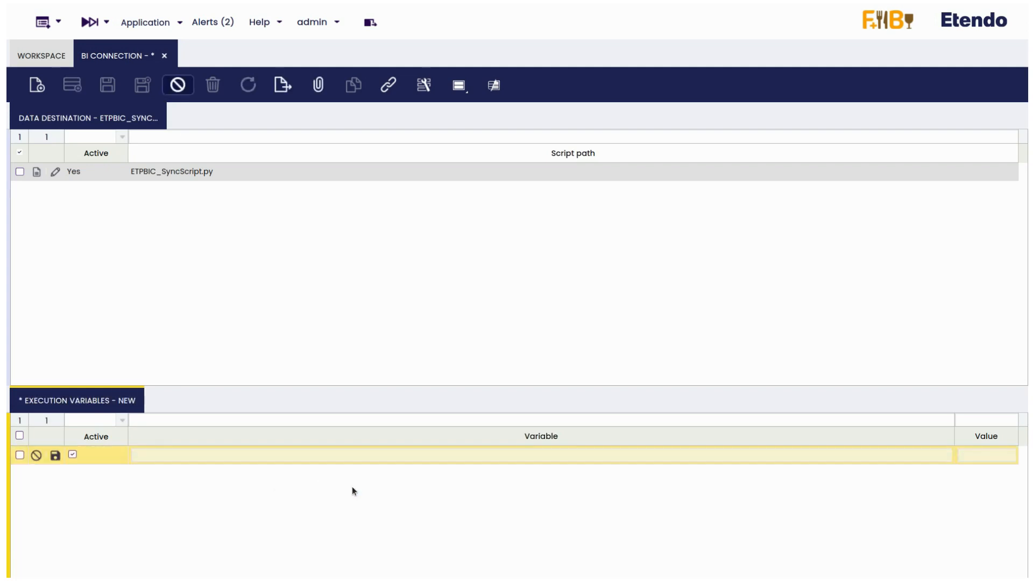
left_click(325, 451)
type("Ip")
type("filews.cl")
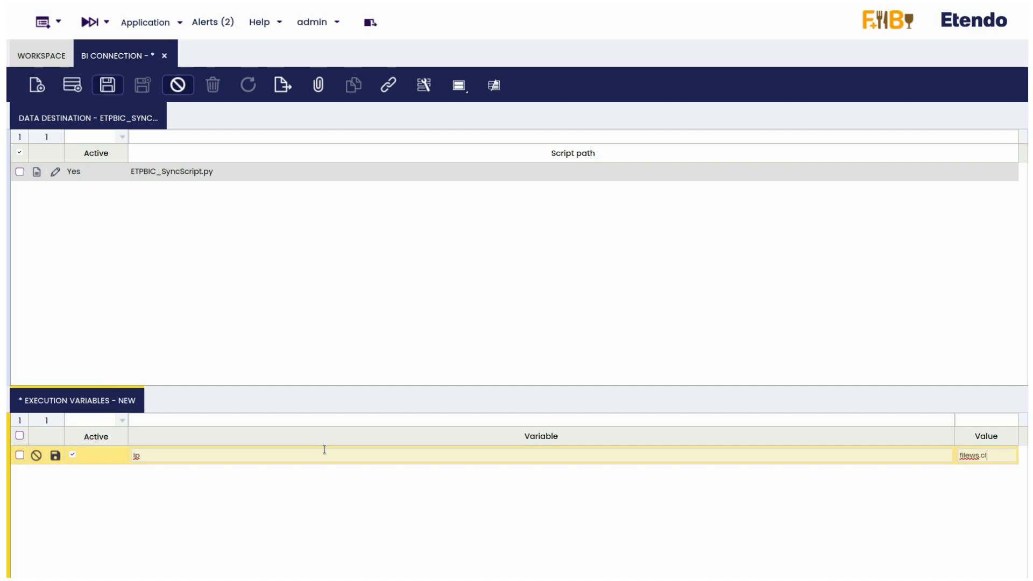
key("BackSpace")
key("BackSpace")
type("futit.cloud")
key("Return")
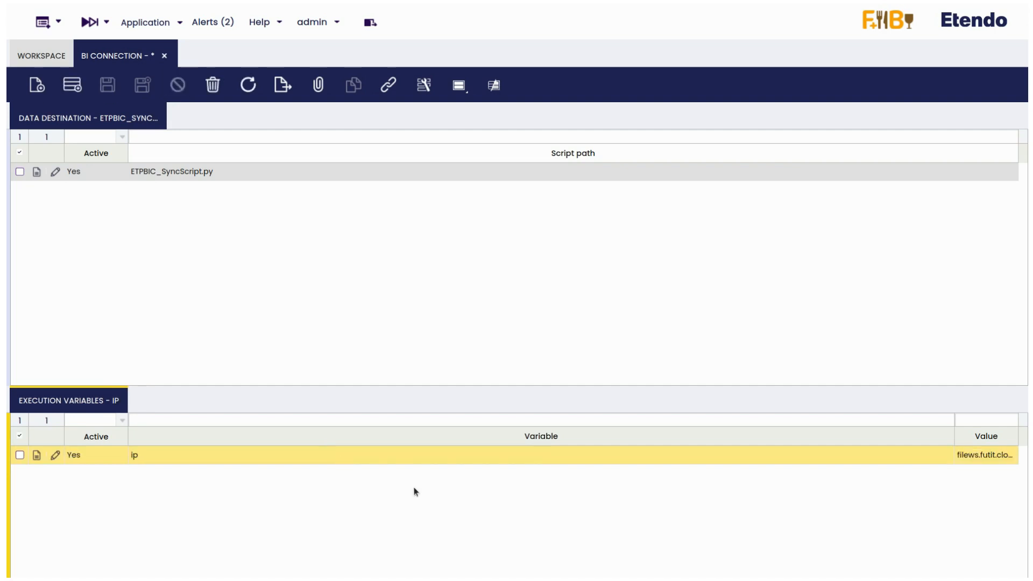
Add an execution variable named client with the value Etendo
right_click(414, 487)
left_click(435, 495)
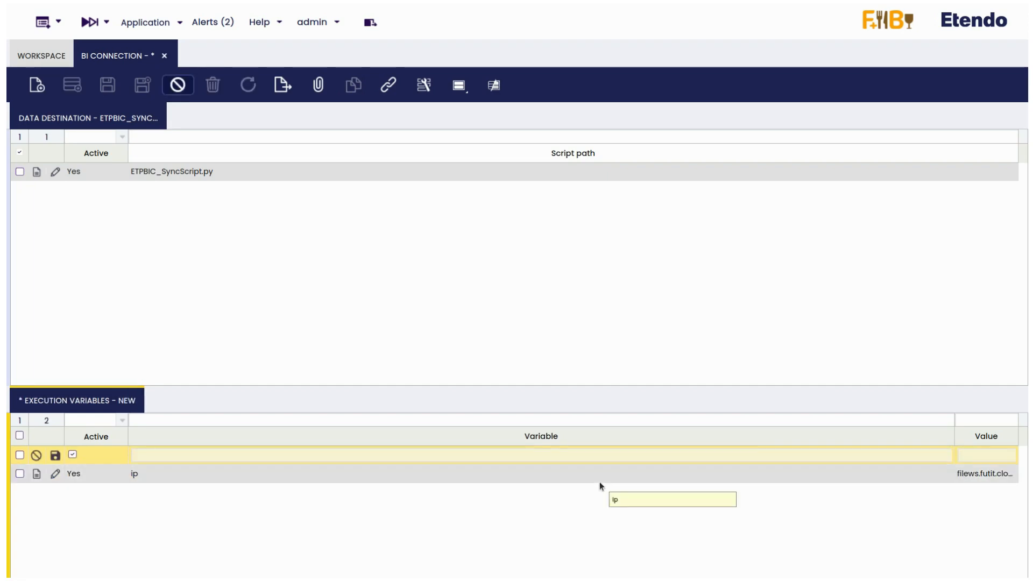
left_click(583, 454)
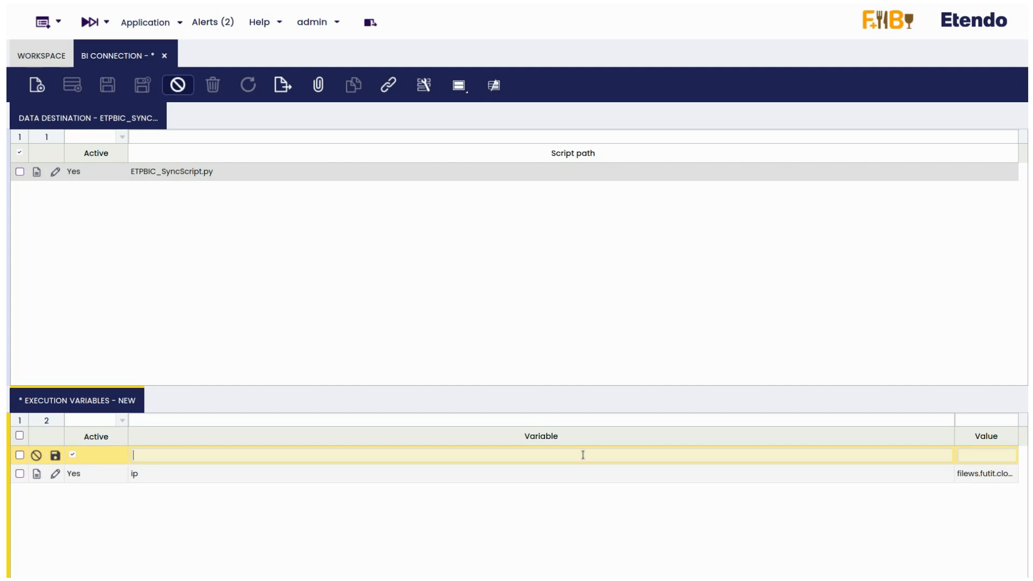
type("client")
key("Tab")
type("Etendo")
left_click(623, 536)
Add an execution variable named user with the value Root
right_click(623, 535)
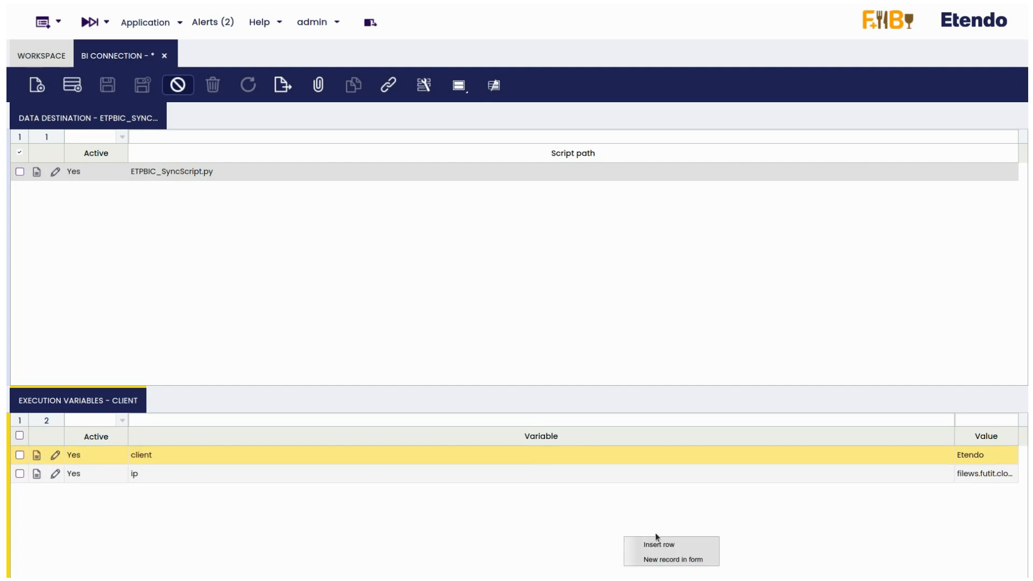
left_click(666, 545)
left_click(592, 456)
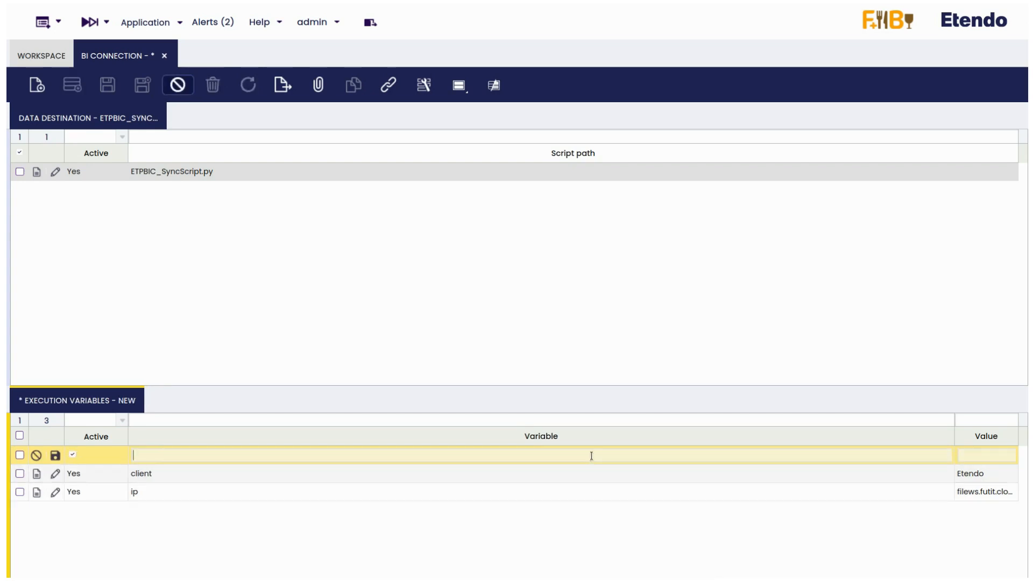
type("user")
key("Tab")
type("r")
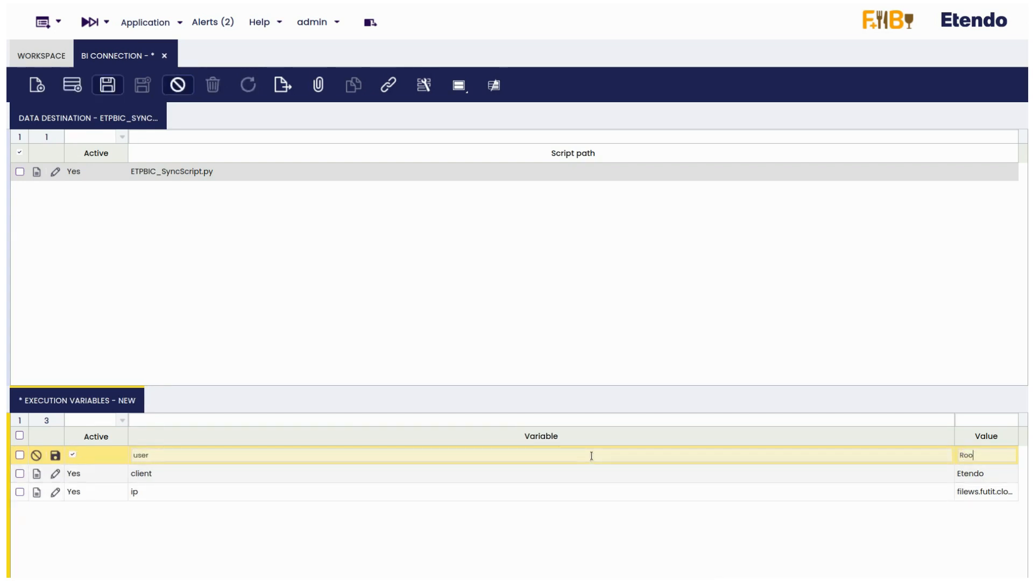
type("oot")
key("Return")
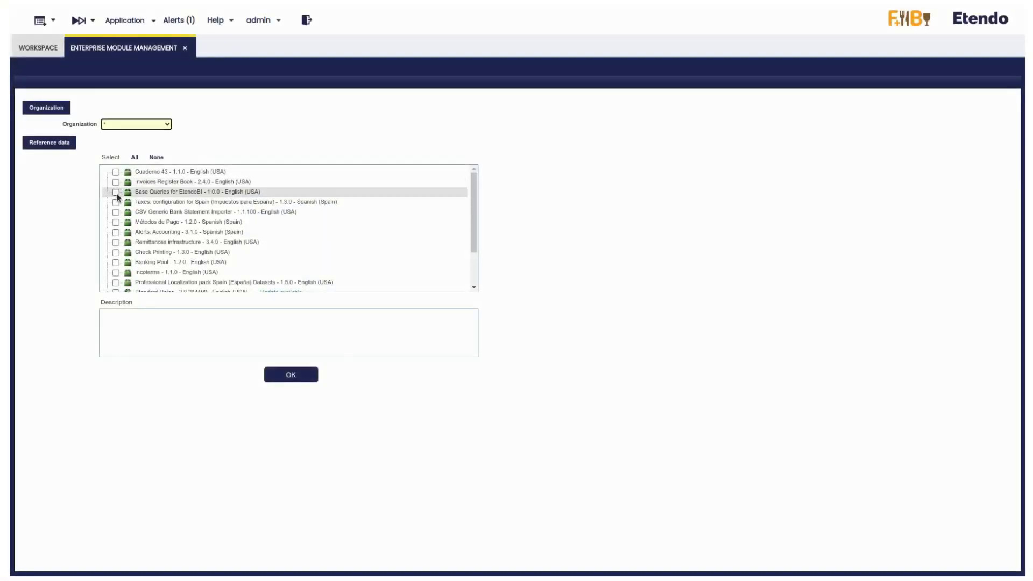
Apply the Base Queries for EtendoBI - 1.0.0 reference data to the * organization
left_click(115, 193)
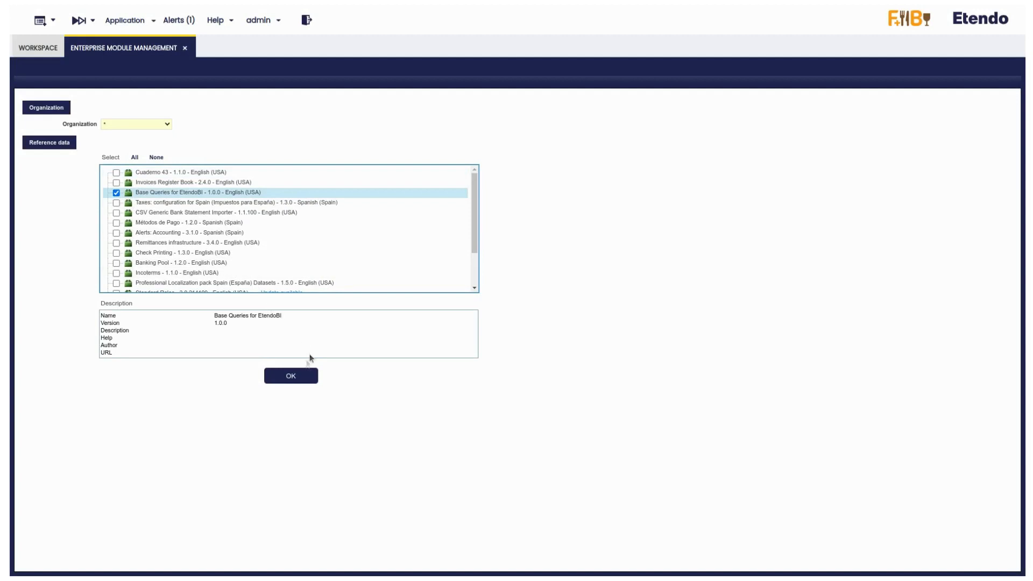
left_click(290, 375)
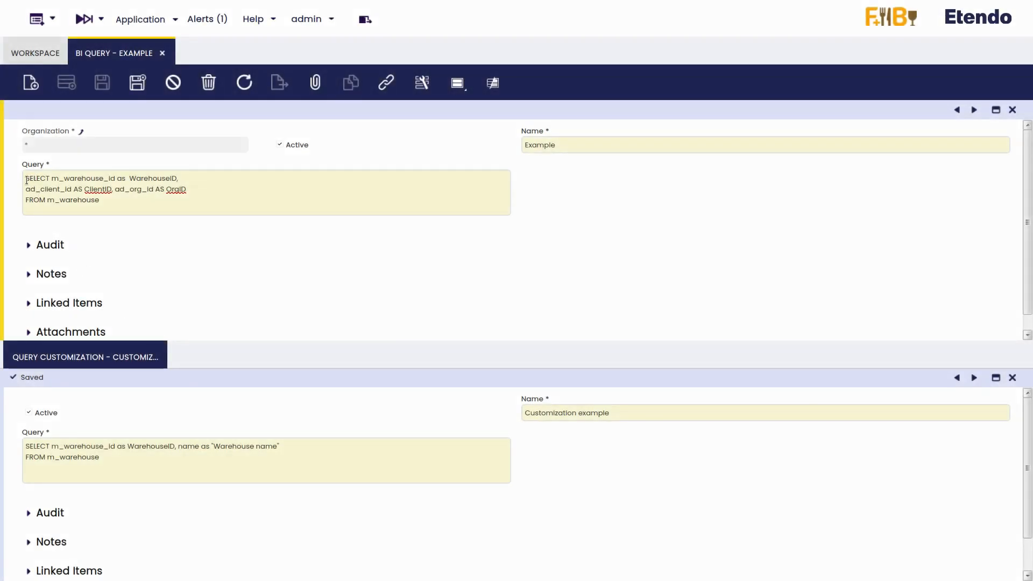
Examine the Example BI query's SELECT statement on m_warehouse, including its ClientID and OrgID column aliases
left_click_drag(26, 179, 202, 201)
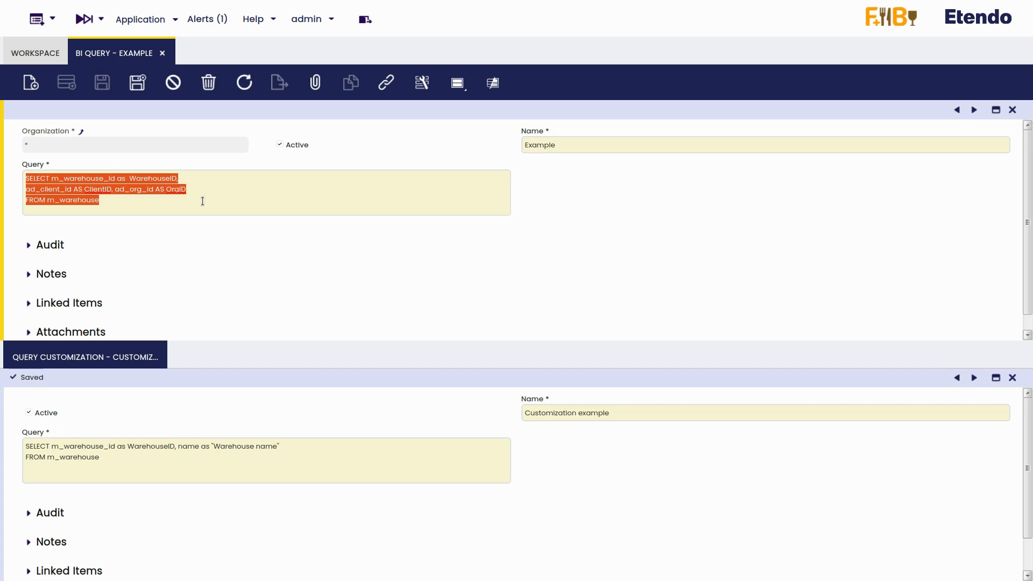
left_click(202, 200)
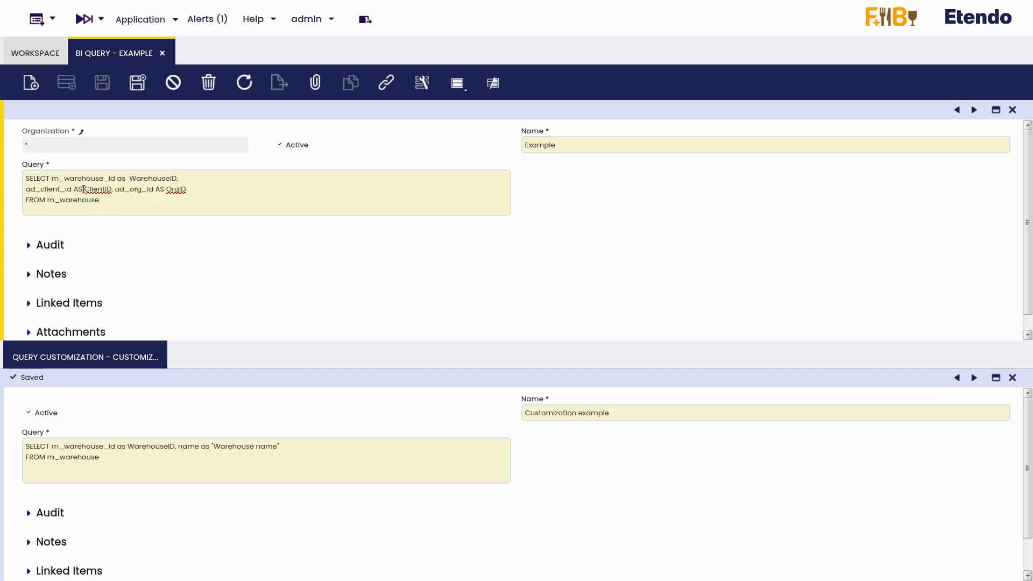
left_click_drag(84, 189, 151, 189)
left_click(159, 197)
left_click_drag(154, 189, 171, 189)
left_click(171, 212)
Examine the SELECT statement of the Customization example query customization, and save and close the record
left_click(96, 356)
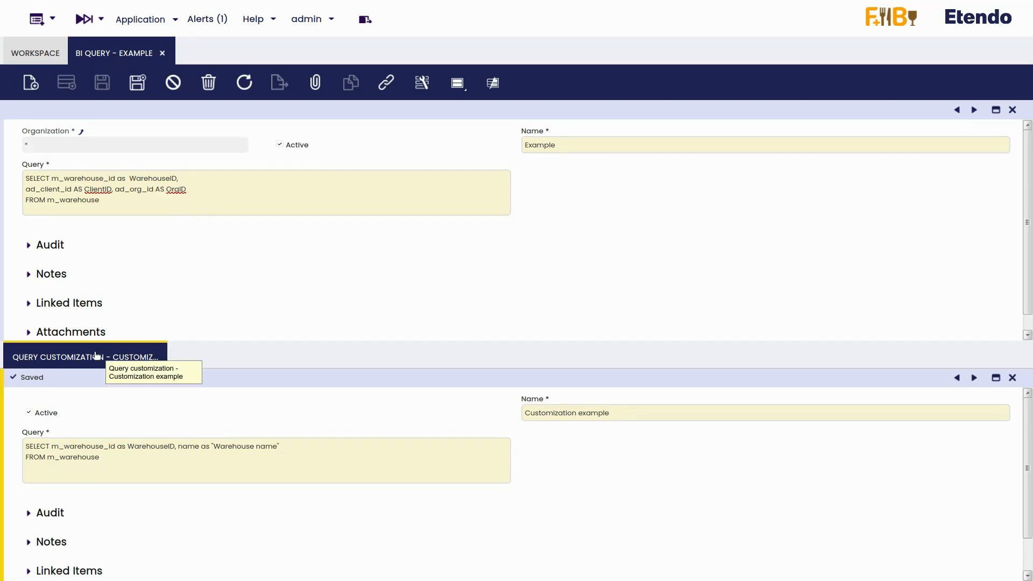
left_click(87, 447)
left_click_drag(126, 461, 25, 445)
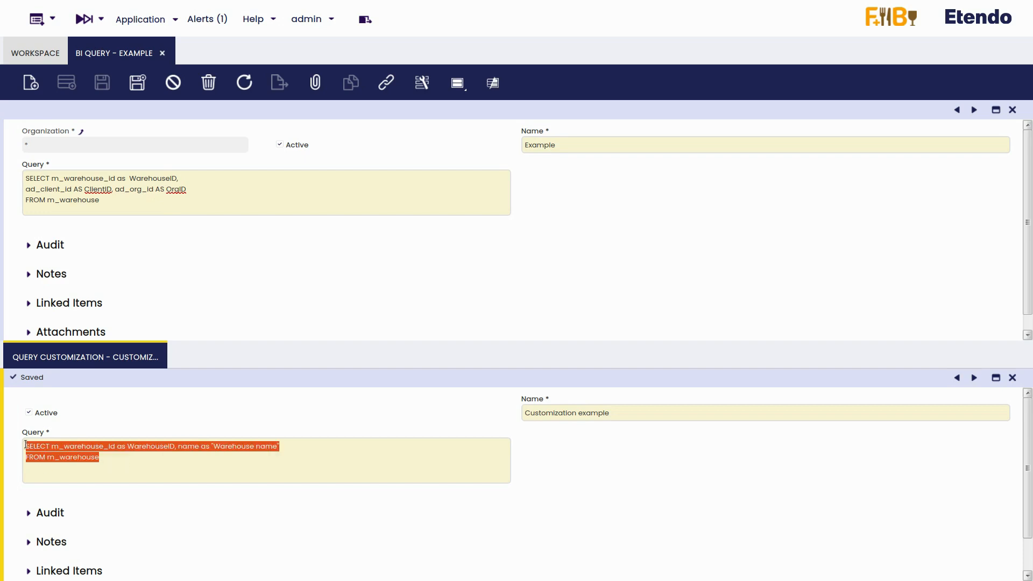
left_click(362, 456)
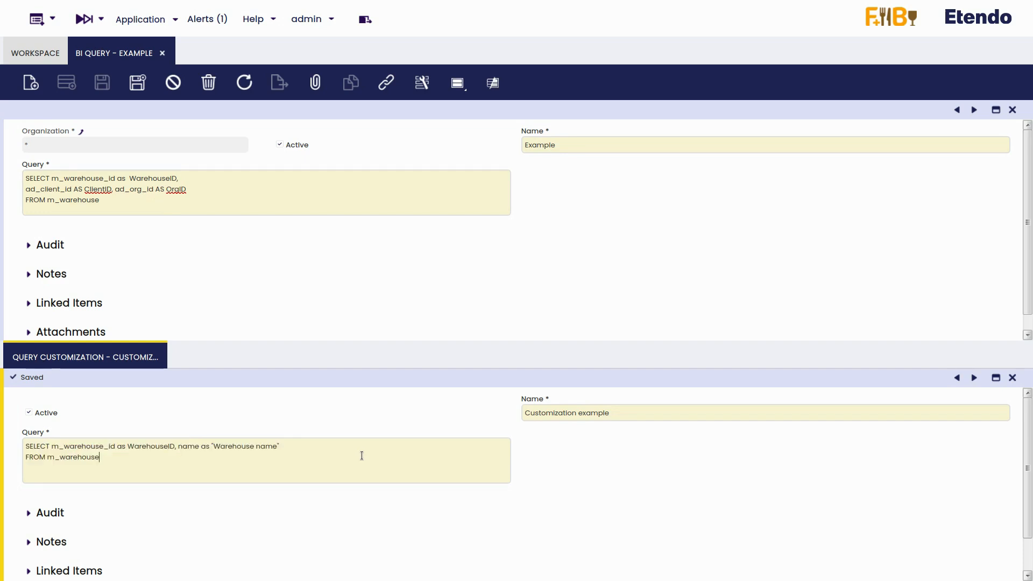
left_click(141, 85)
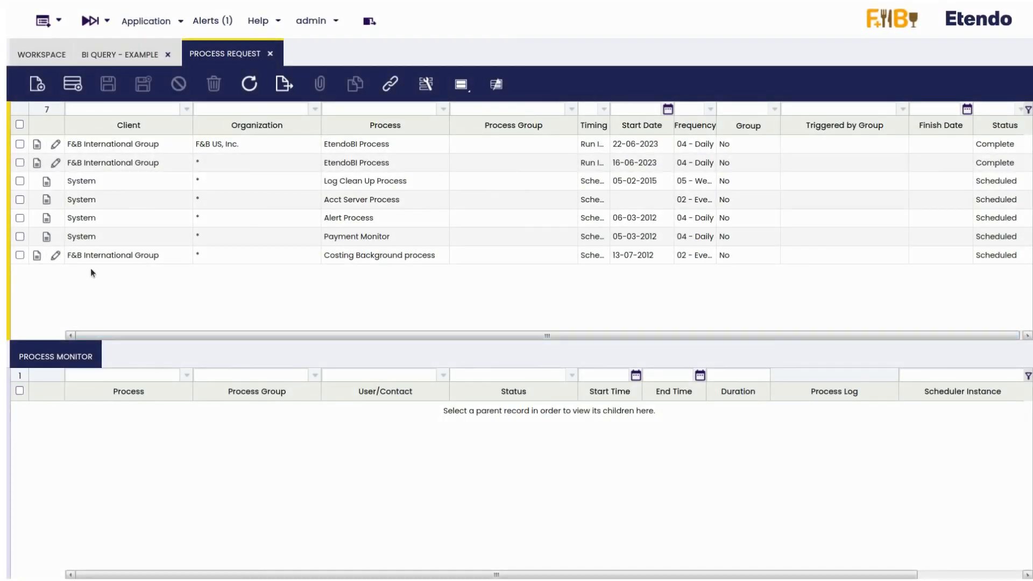
Create a new process request for the EtendoBI Process
left_click(37, 84)
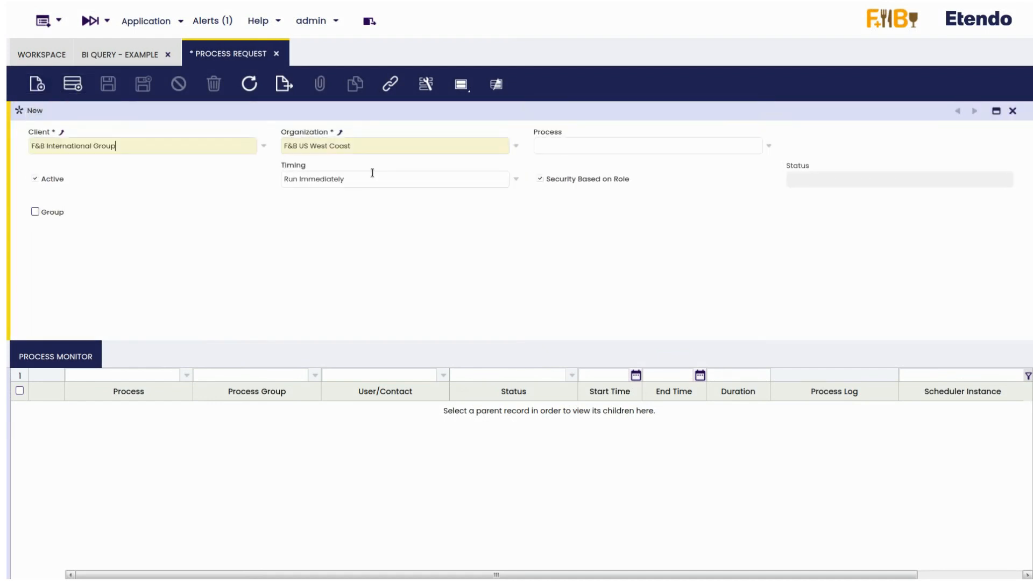
left_click(770, 146)
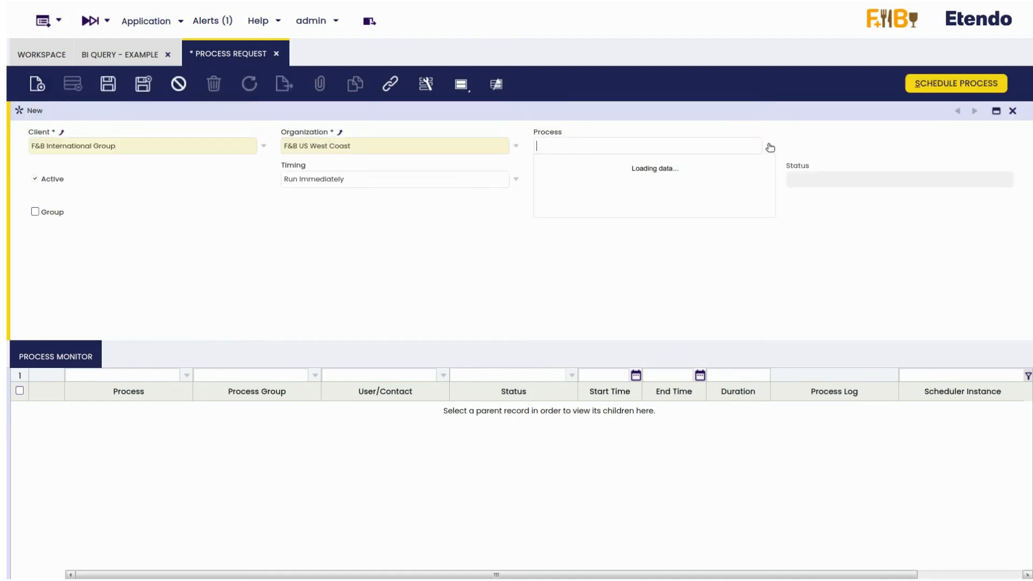
type("eten")
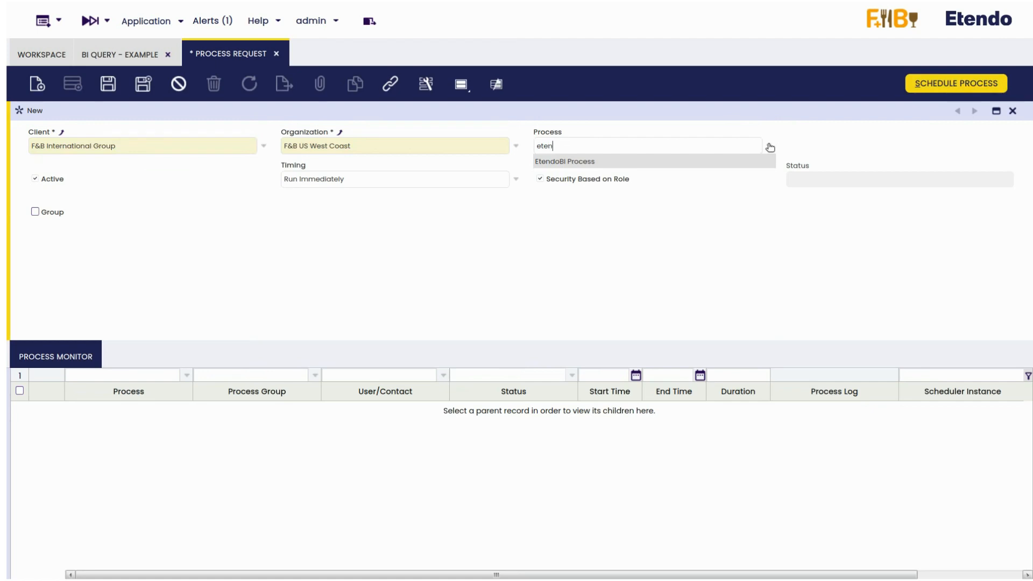
left_click(747, 161)
Set the request's timing to Schedule, then schedule the process and dismiss the result dialog
left_click(491, 179)
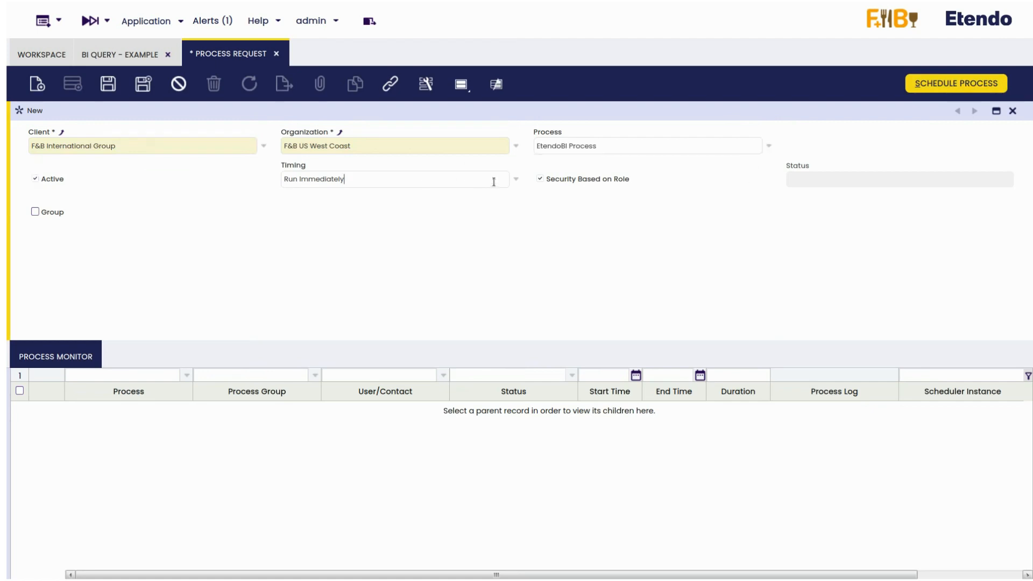
left_click(516, 179)
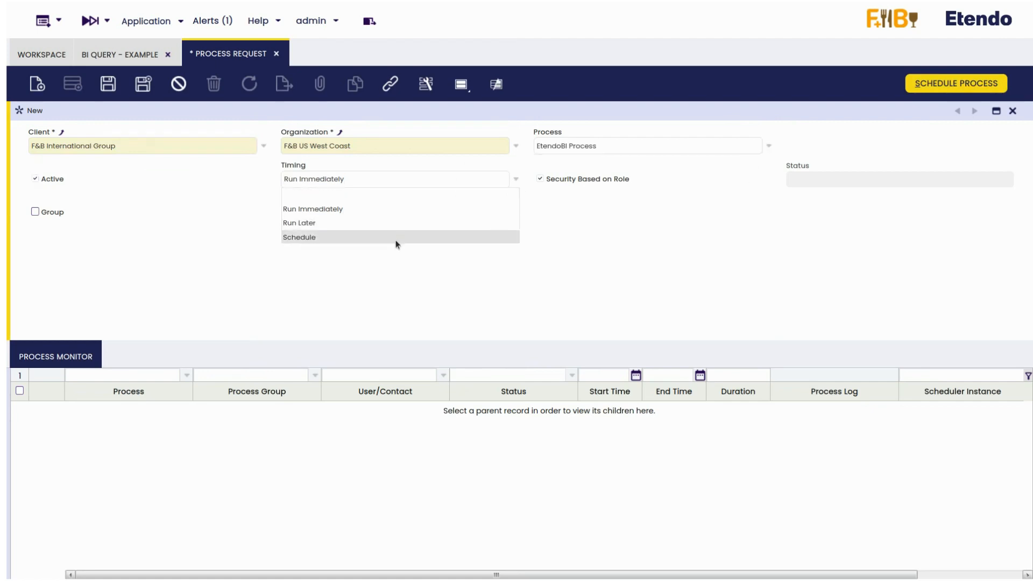
left_click(395, 237)
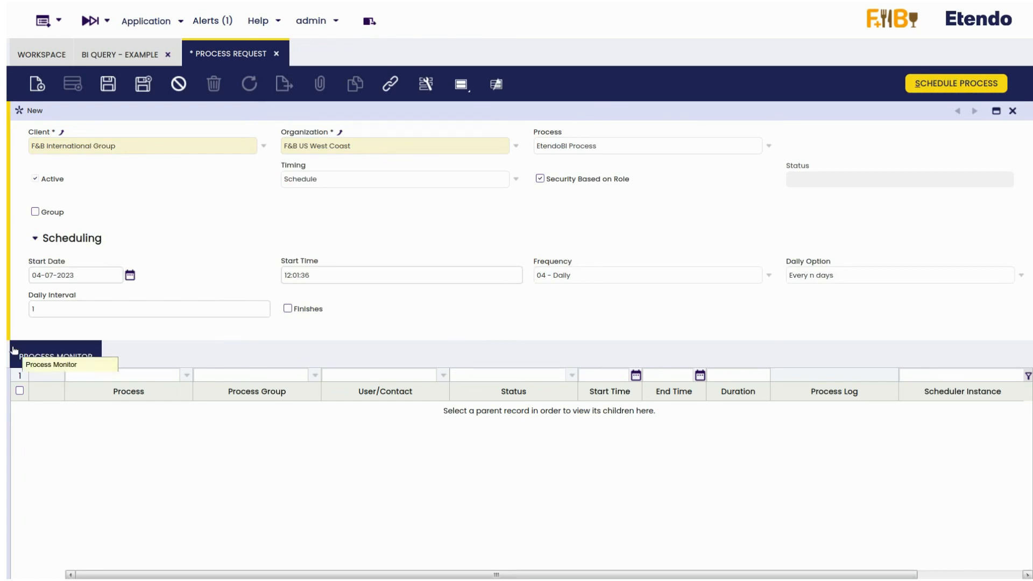
left_click(953, 86)
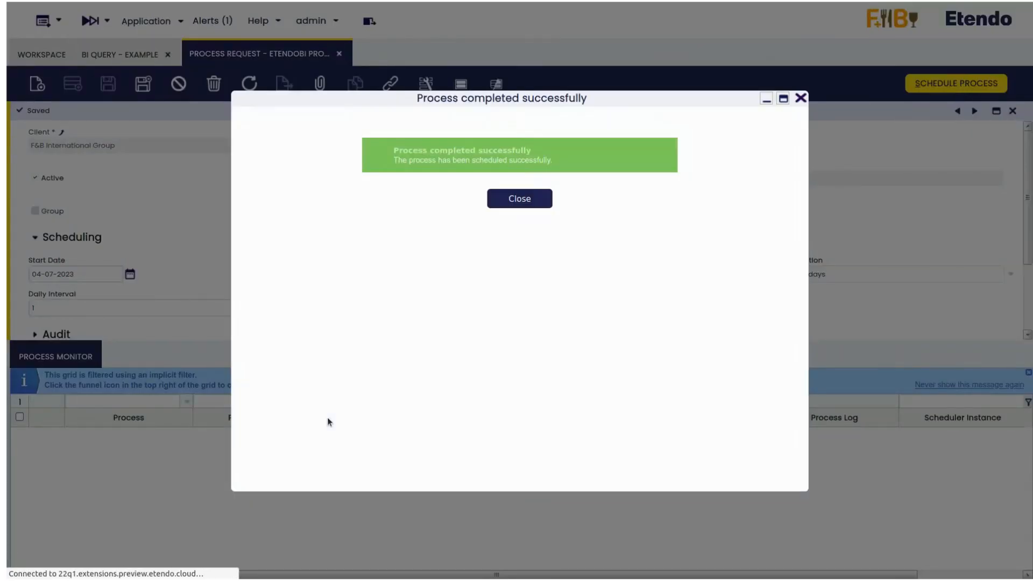
left_click(531, 207)
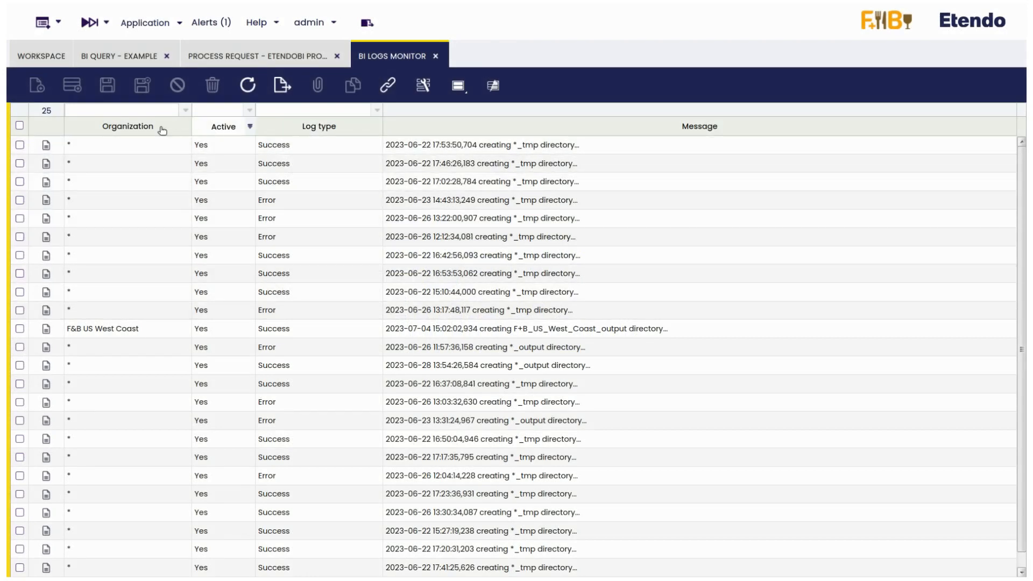
Check the log type of the F&B US West Coast entry in the BI Logs Monitor
left_click(275, 157)
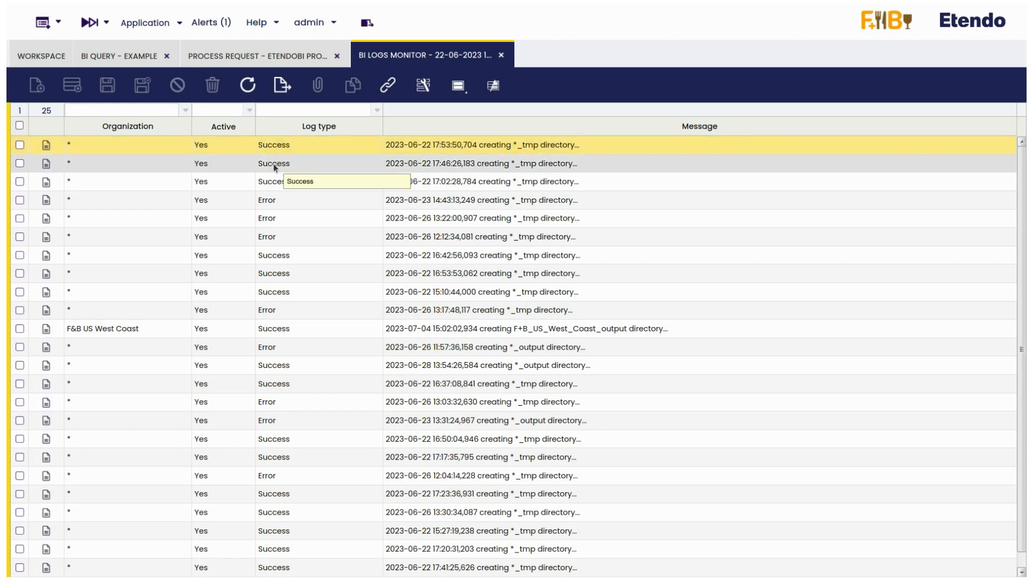
left_click(286, 331)
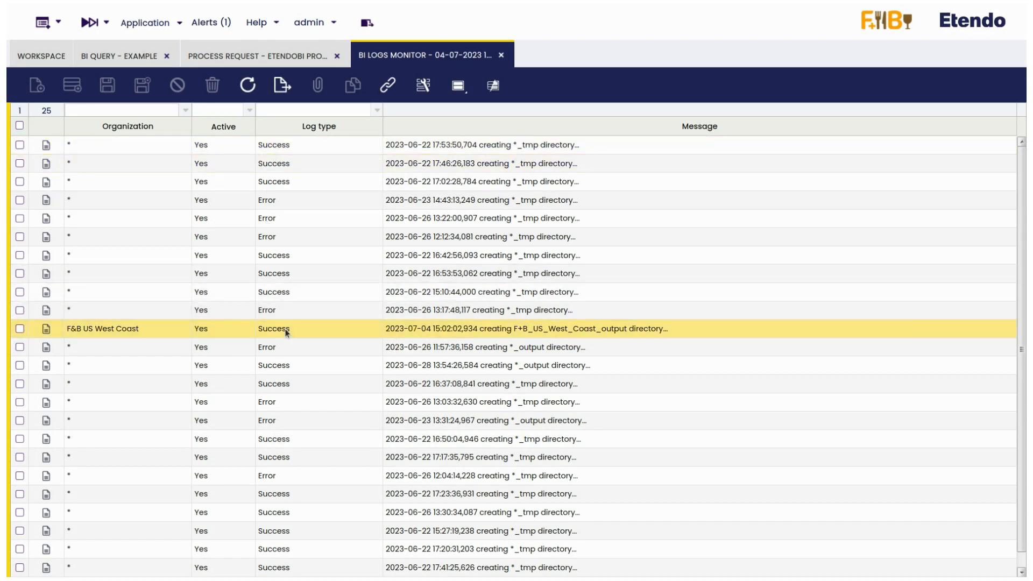